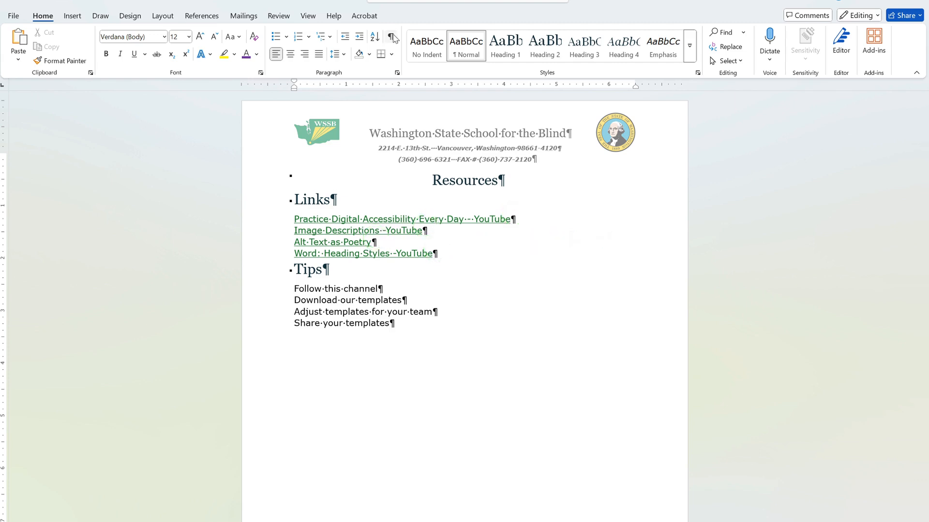
Step: Hide formatting marks and turn the four link lines under Links into a bulleted list
left_click(393, 37)
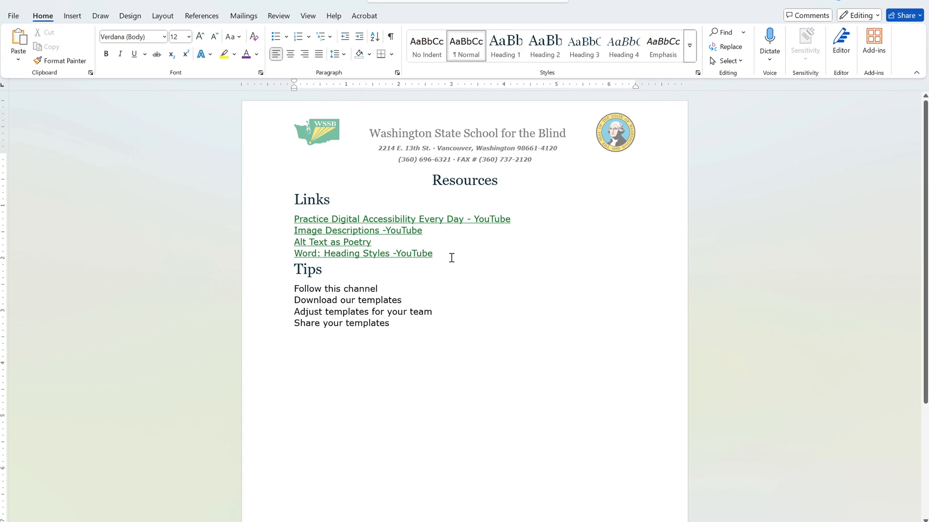
left_click_drag(451, 257, 275, 226)
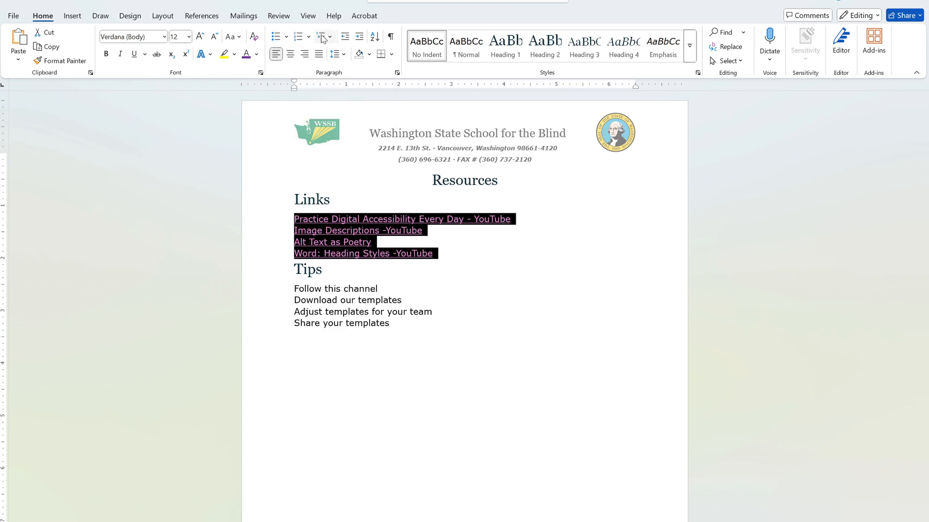
left_click(274, 39)
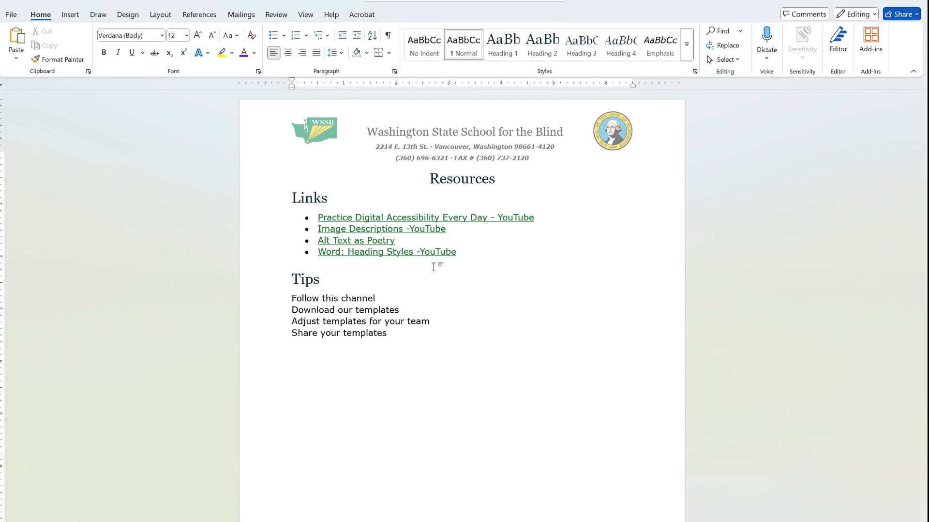
Step: Start a new bullet item with an asterisk and the text New bullet!
type("* New bullet!")
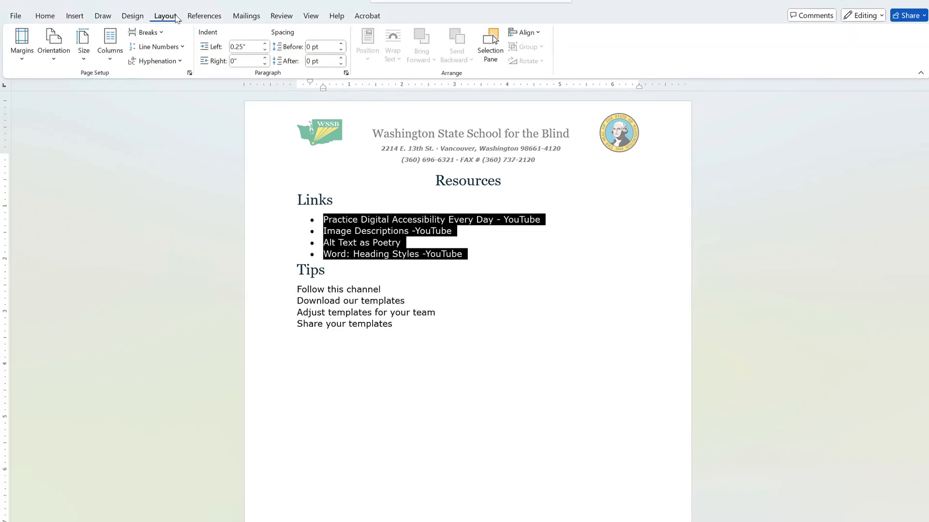
Step: Set the spacing after the selected link paragraphs to 6 pt
left_click(342, 57)
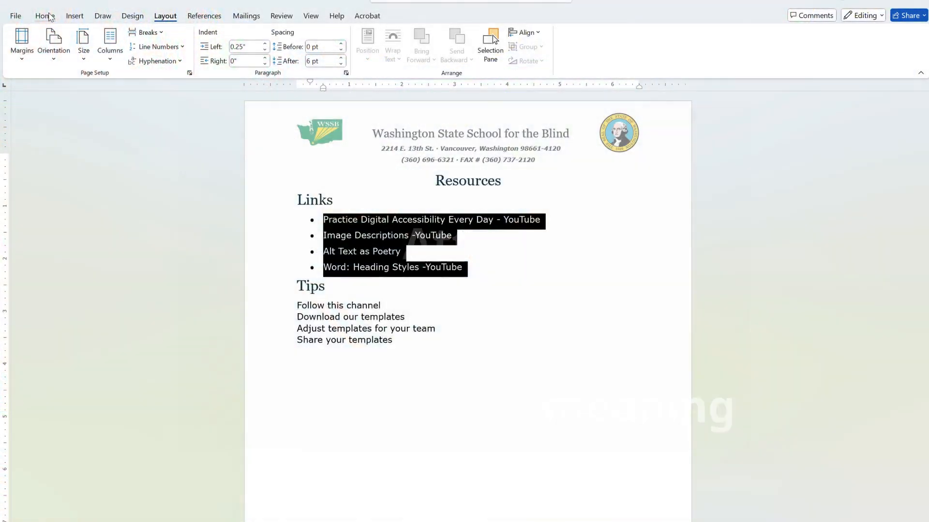
Step: Define a new bullet using the Eighth Note symbol from the Miscellaneous Symbols subset of normal text
left_click(50, 17)
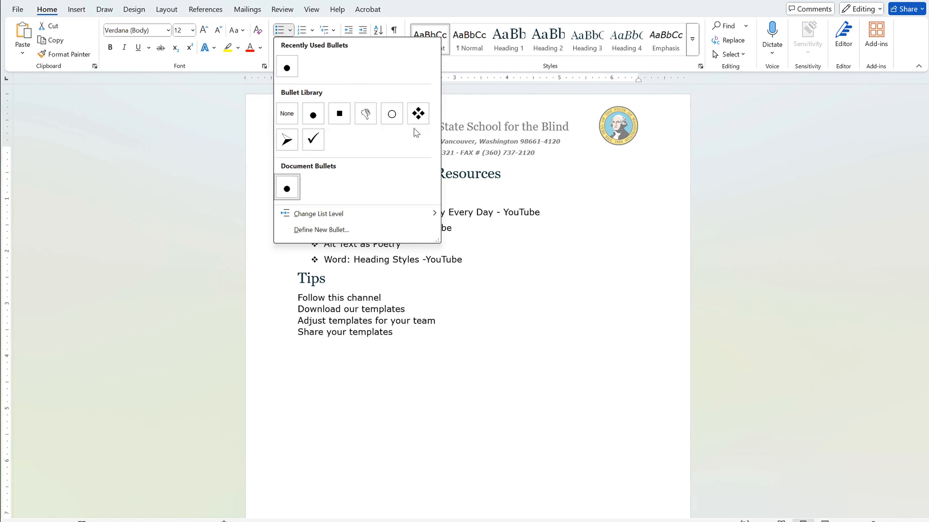
left_click(334, 231)
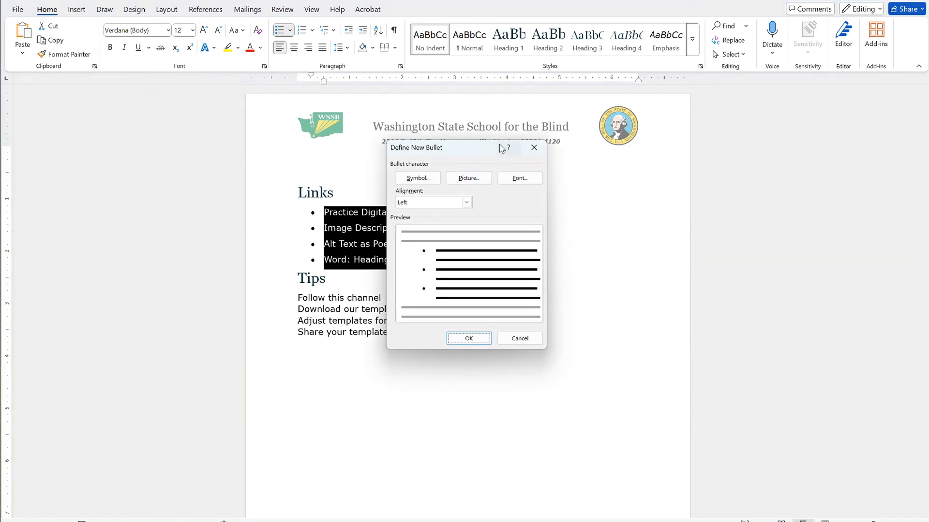
left_click_drag(474, 149, 425, 191)
left_click(359, 220)
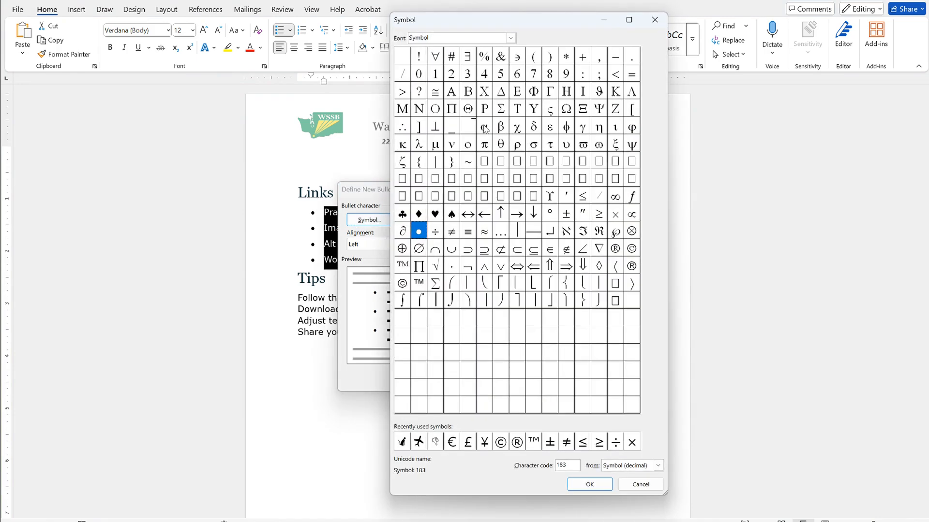
left_click(511, 38)
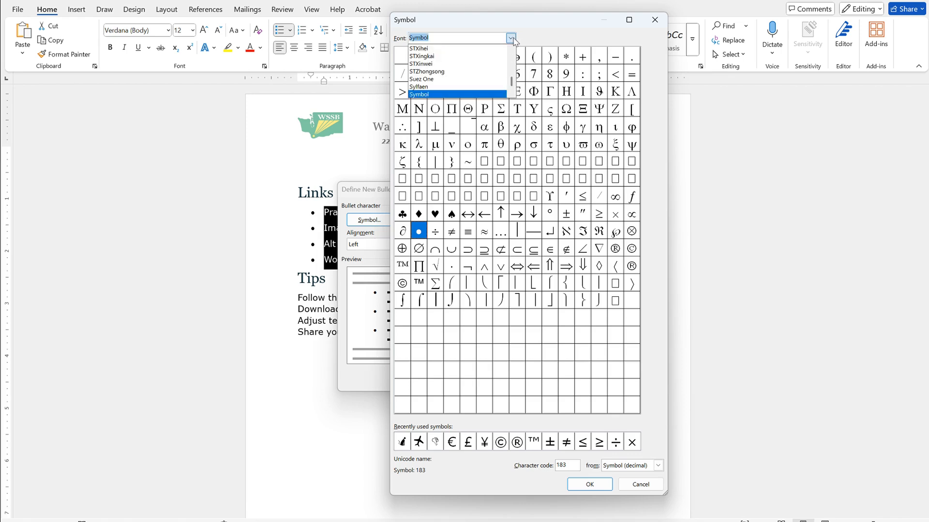
scroll(498, 58, "up", 3)
scroll(498, 58, "up", 6)
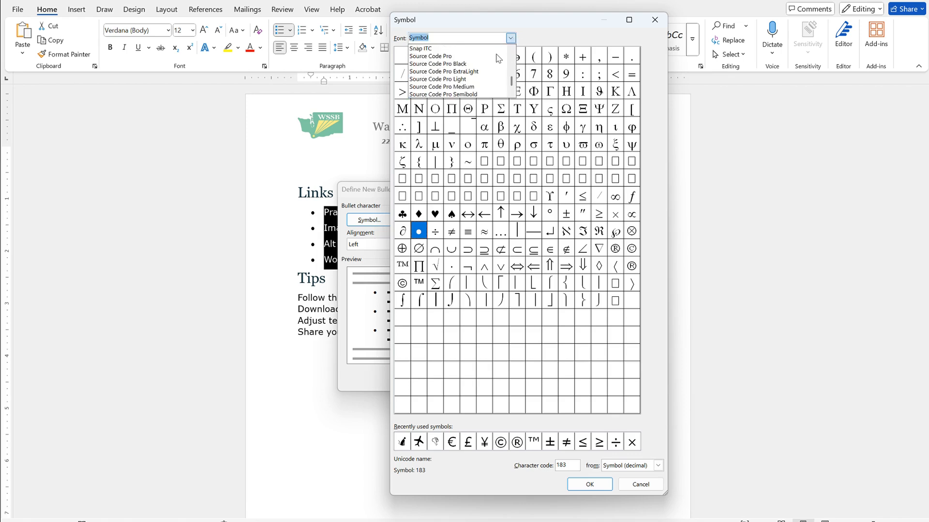
scroll(499, 67, "up", 5)
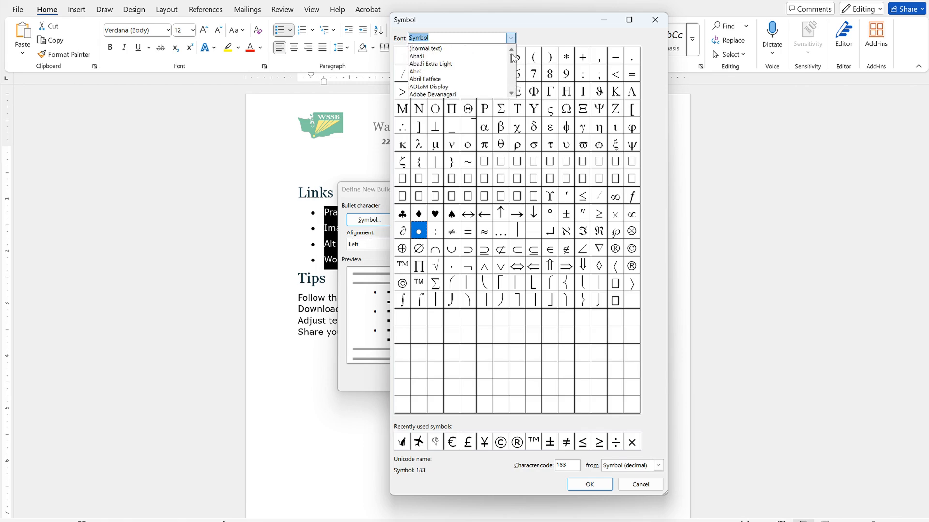
left_click(477, 51)
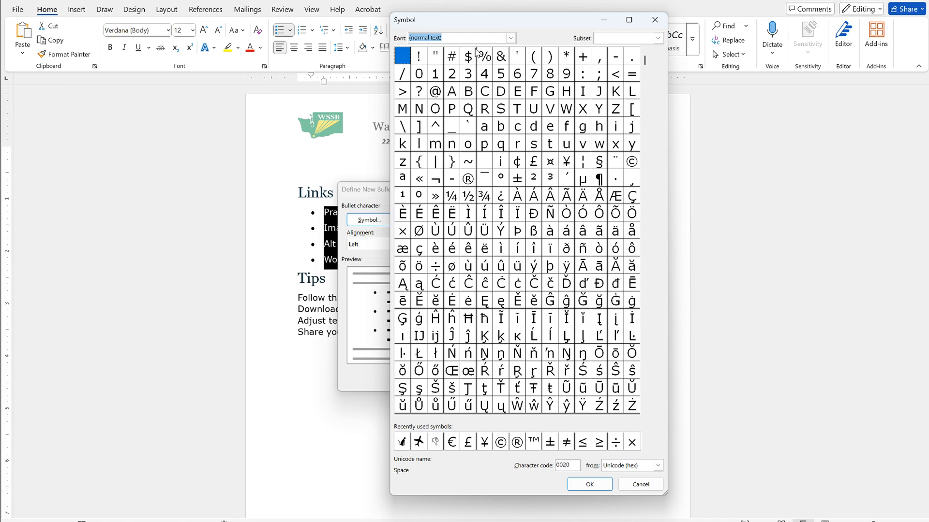
left_click(658, 38)
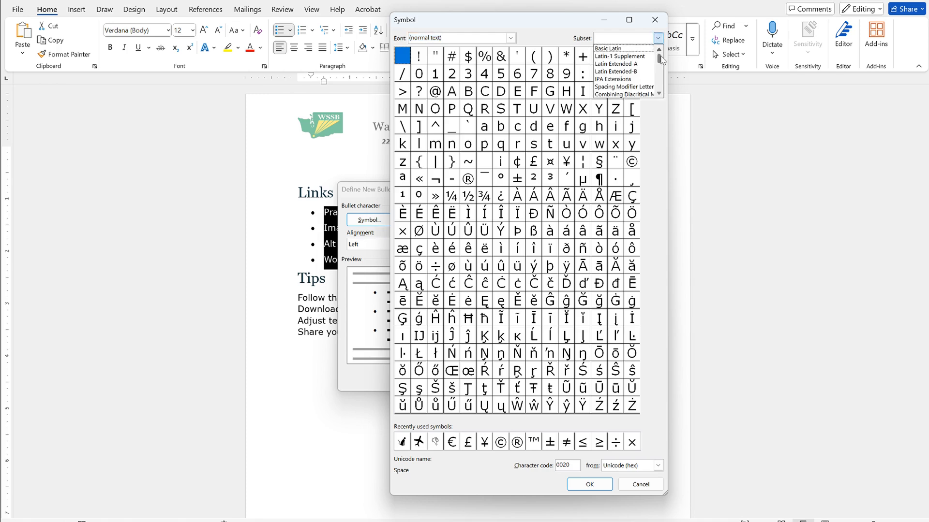
left_click_drag(659, 59, 661, 86)
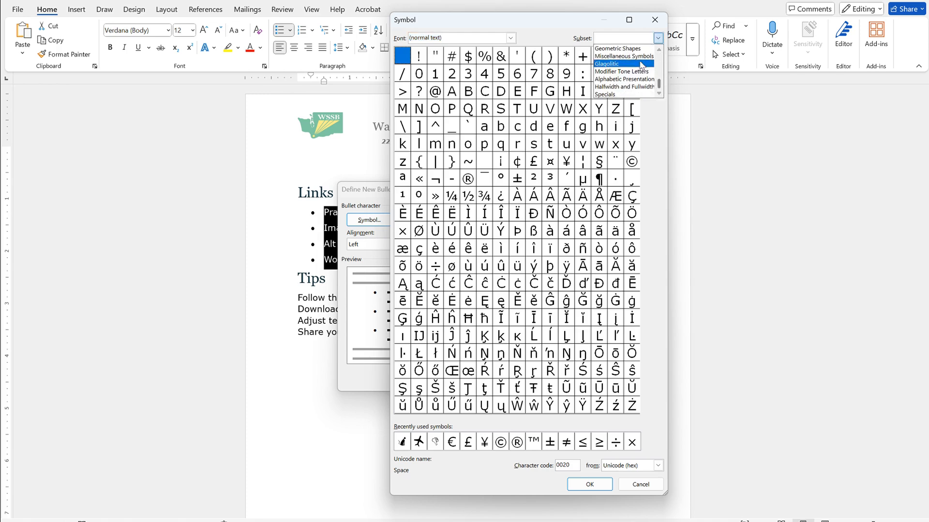
left_click(624, 56)
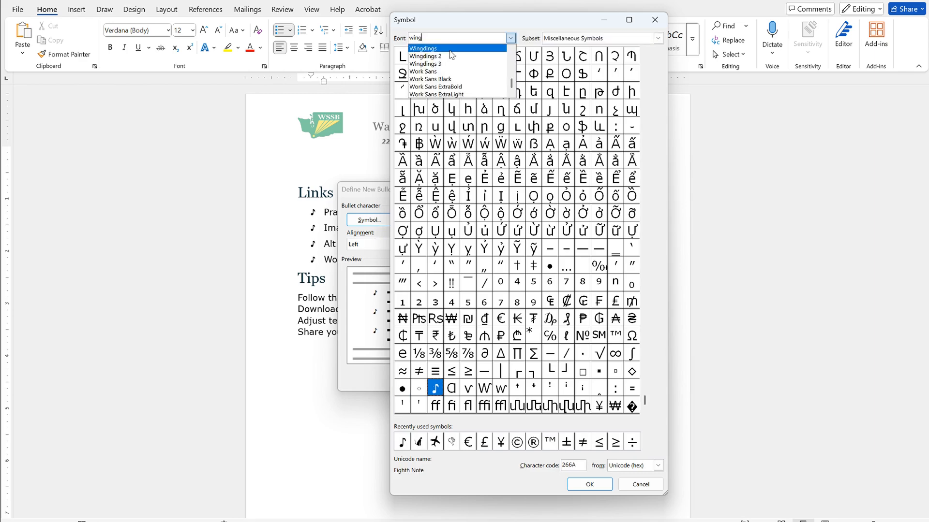
key("Return")
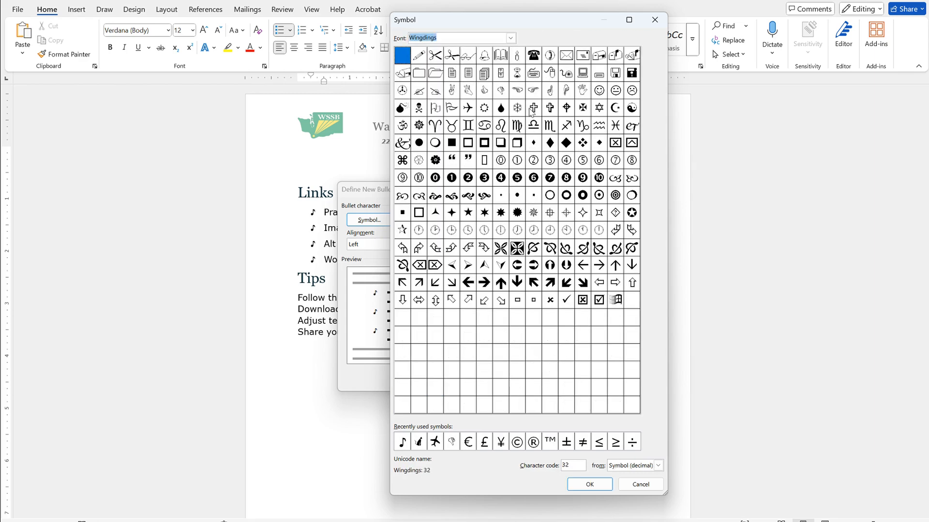
Step: Change the bullet symbol to Webdings character 242 and confirm the new bullet
key("alt+Down")
key("Up")
key("Up")
key("Return")
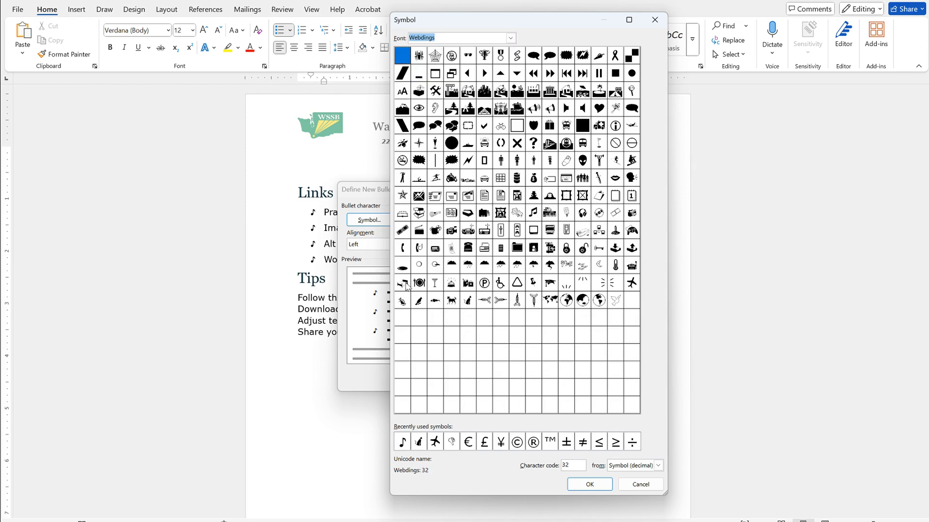
left_click(407, 304)
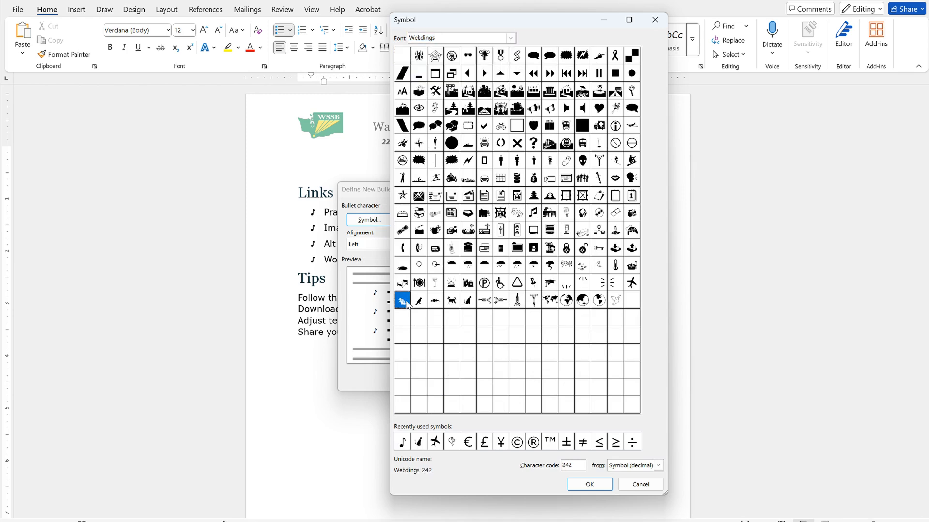
left_click(589, 484)
key("Return")
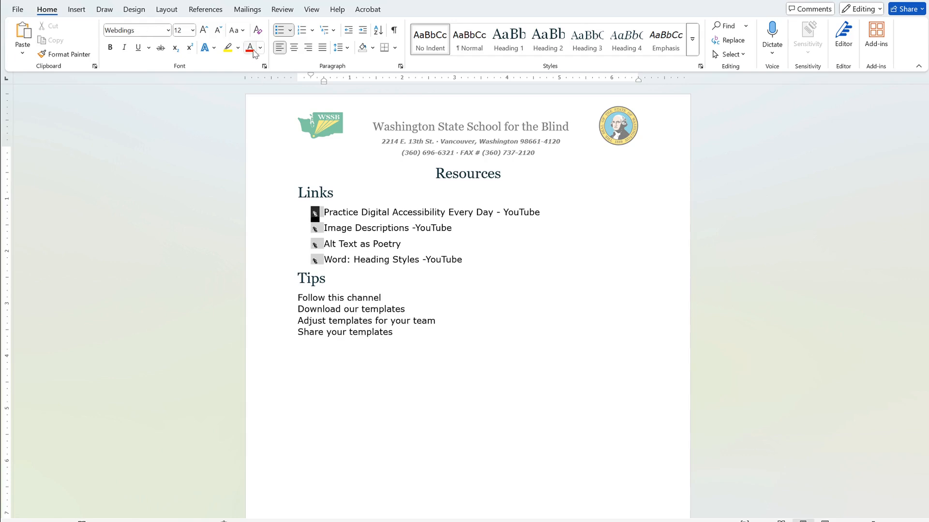
Step: Color the link list's bullets red
left_click(260, 47)
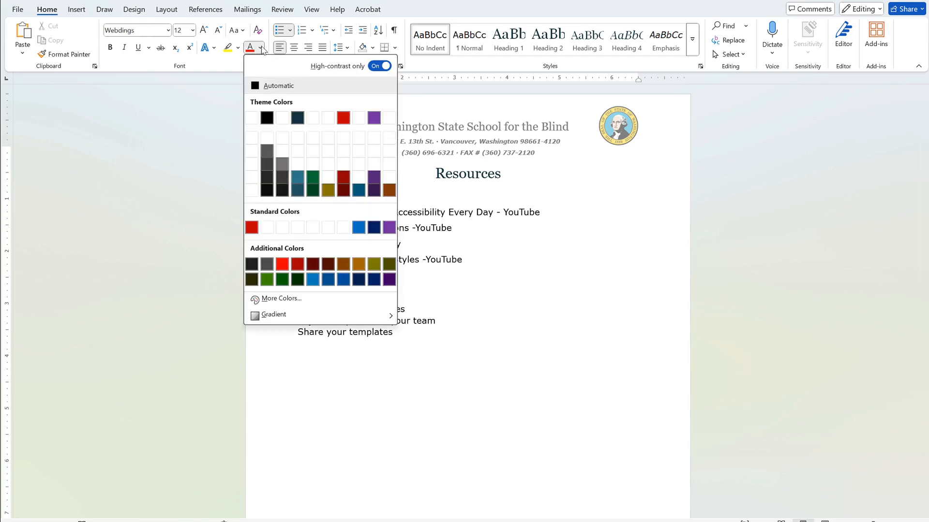
left_click(346, 122)
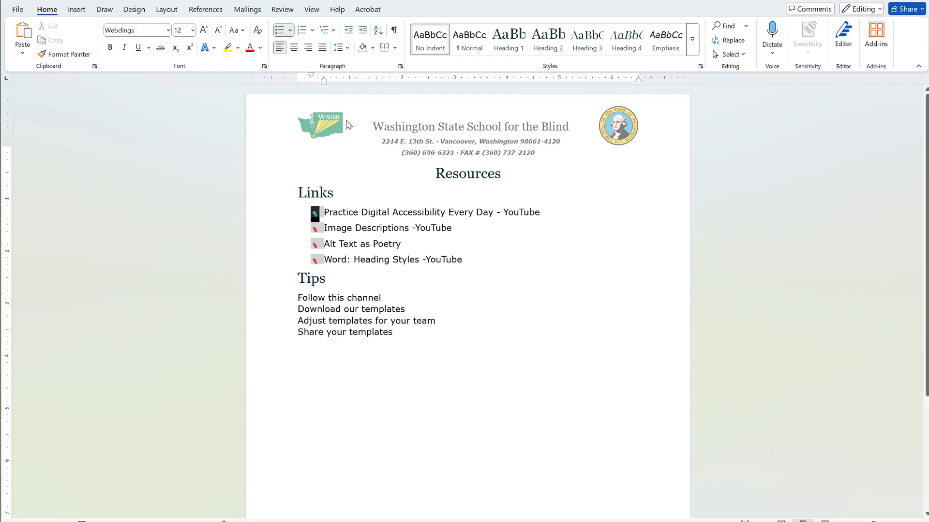
left_click(345, 216)
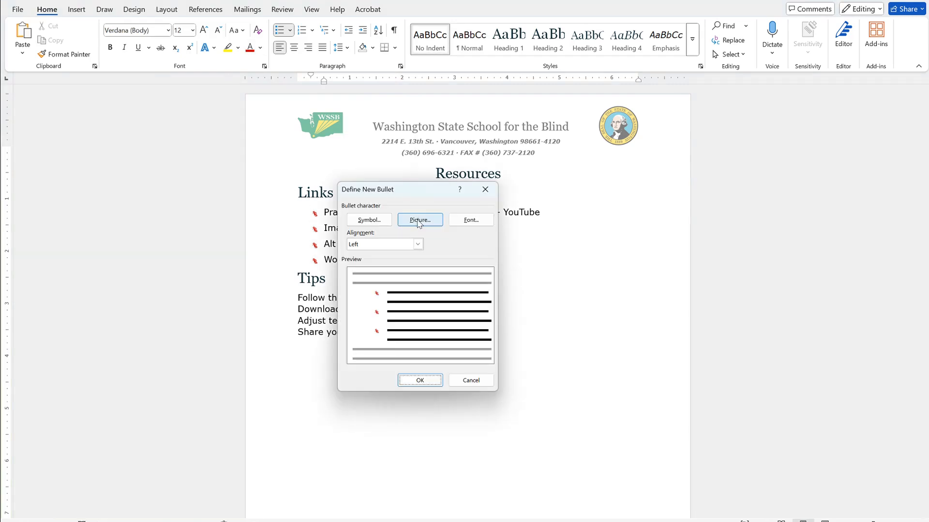
Step: Define a picture bullet using the filled squirrel icon found by searching the icon collection for squirrel
left_click(418, 221)
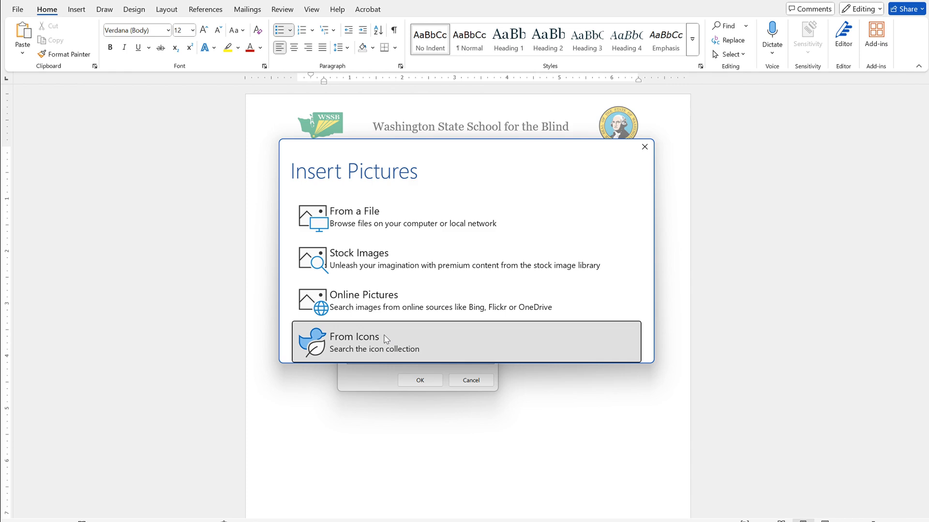
left_click(386, 339)
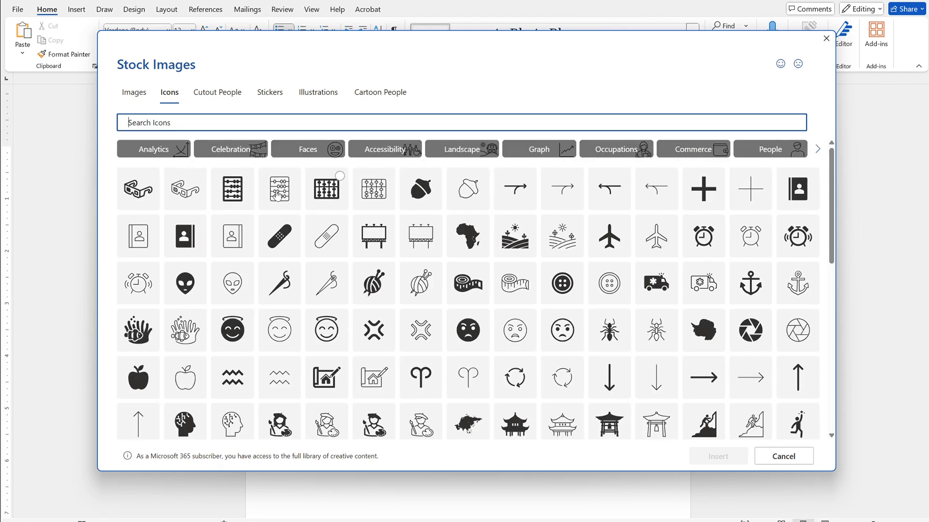
left_click(370, 153)
left_click(276, 122)
type("squirrel")
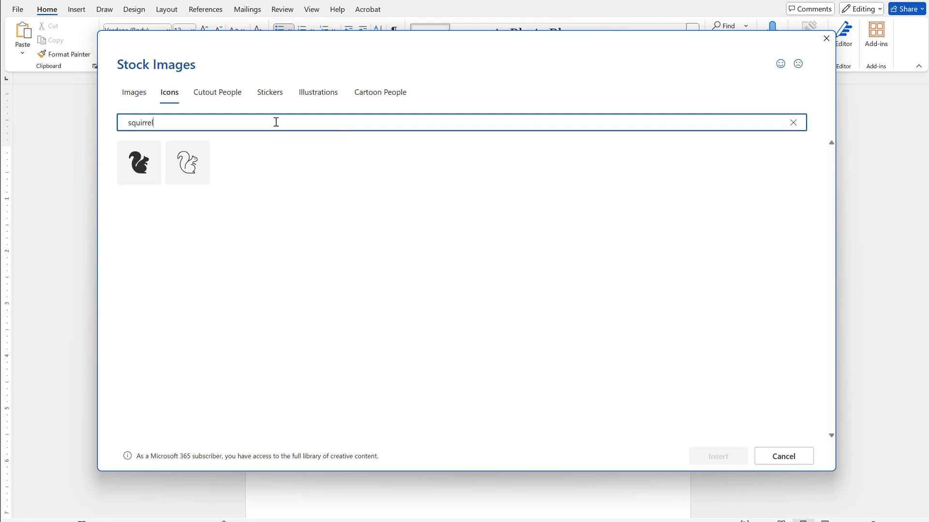
left_click(125, 178)
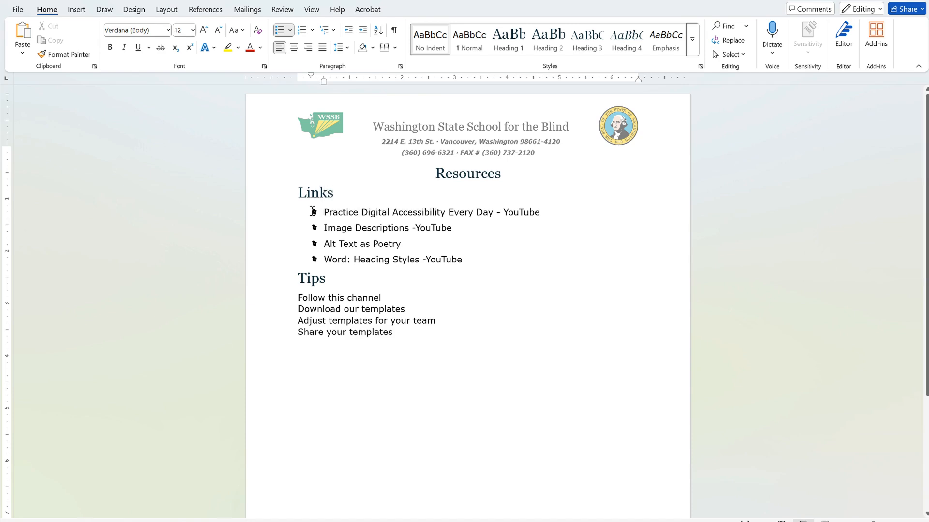
Step: Select a bullet, open the picture bullet source from a file, and confirm the bullet definition
left_click(313, 212)
left_click(260, 48)
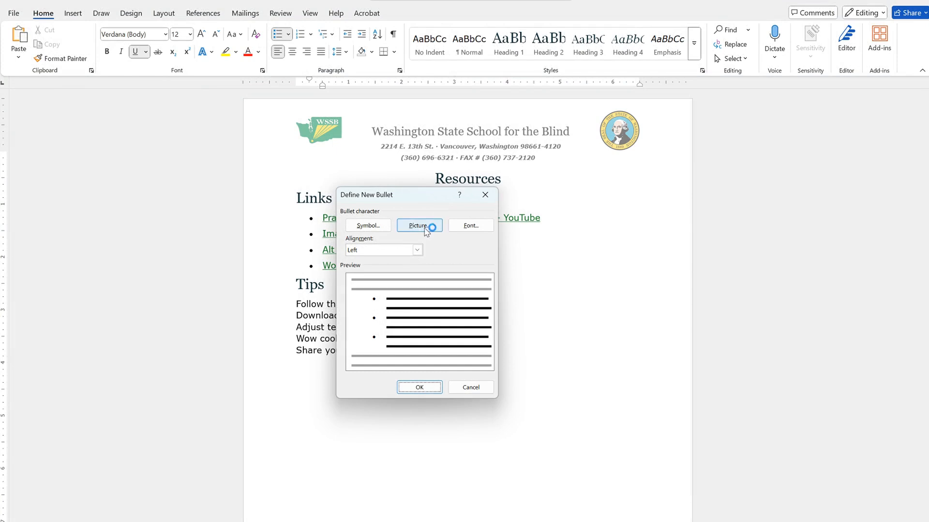
left_click(424, 230)
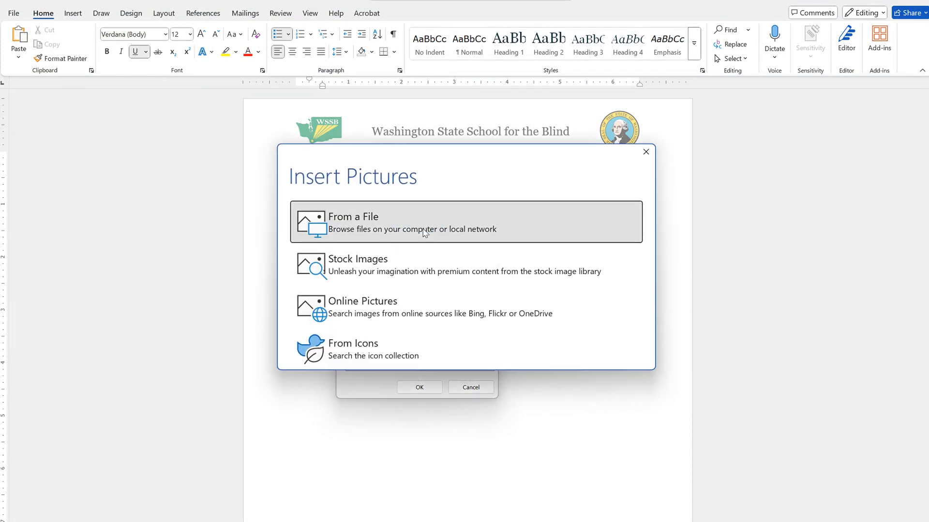
left_click(424, 232)
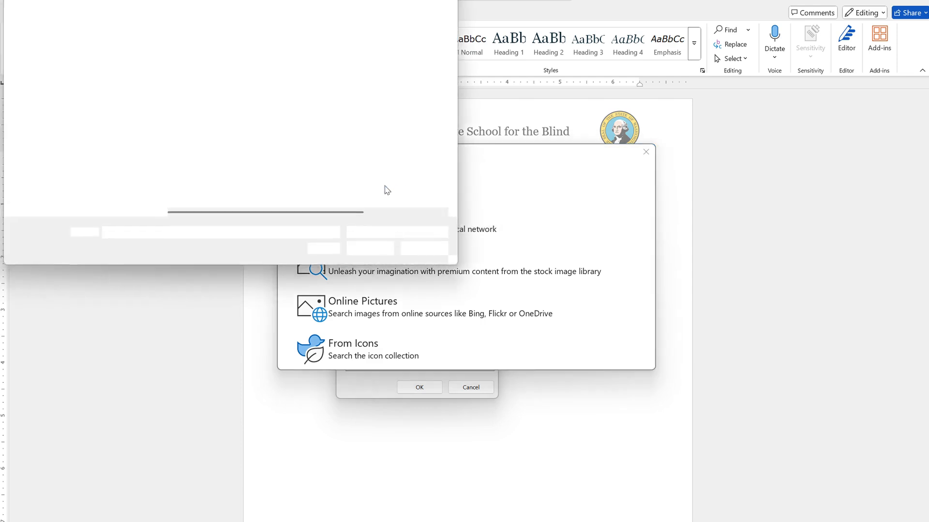
left_click(428, 388)
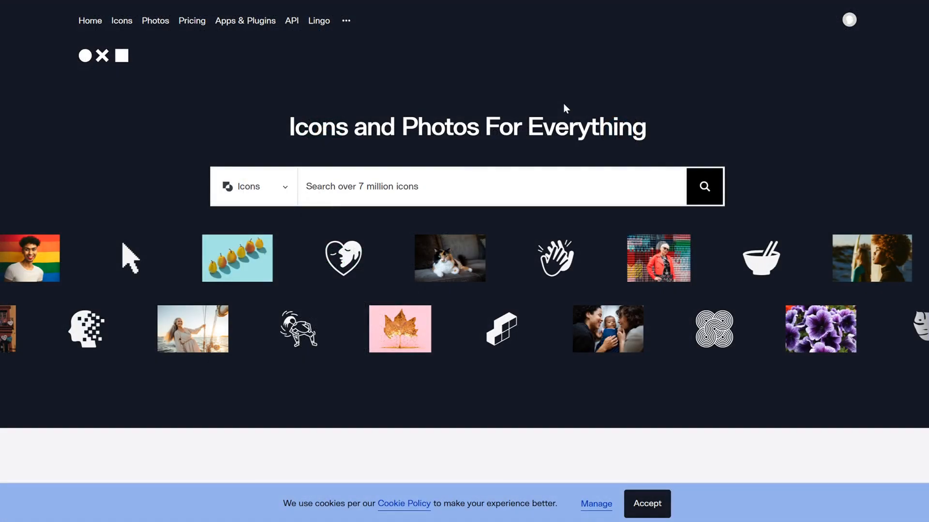
Step: Switch to the Noun Project website, search icons for Hexagon, and browse the results
left_click(448, 181)
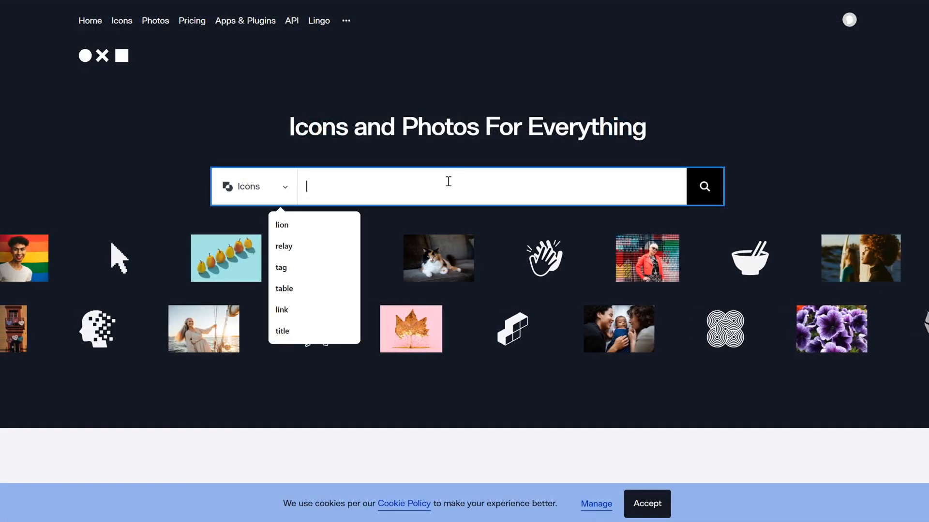
type("Hexagona")
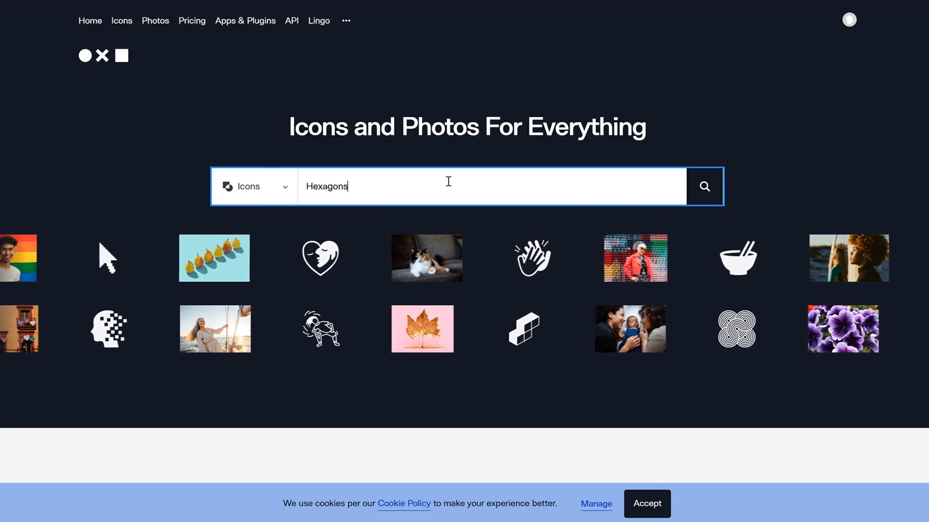
key("BackSpace")
key("Return")
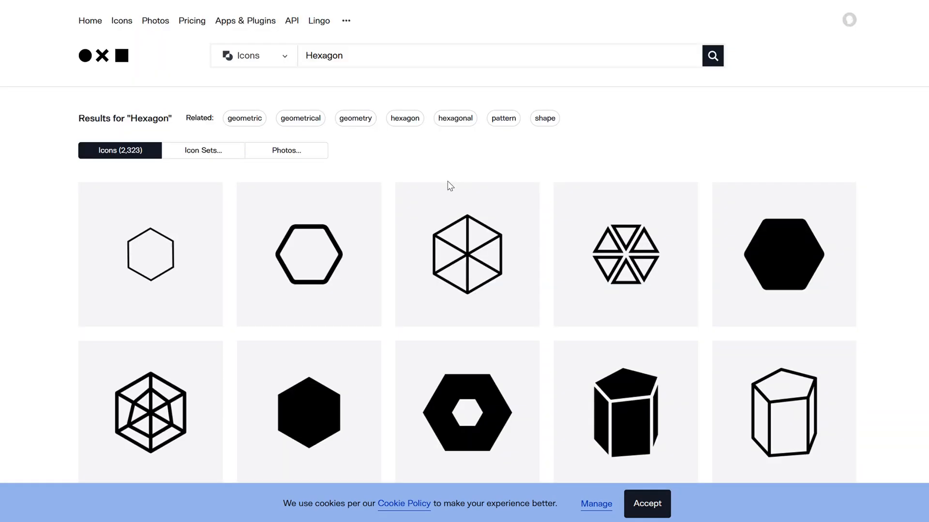
scroll(449, 186, "down", 10)
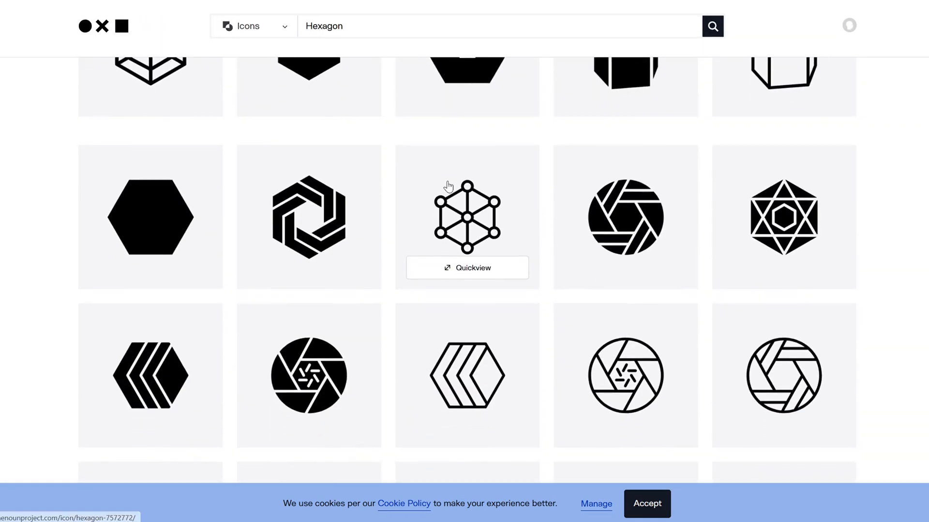
scroll(445, 187, "down", 6)
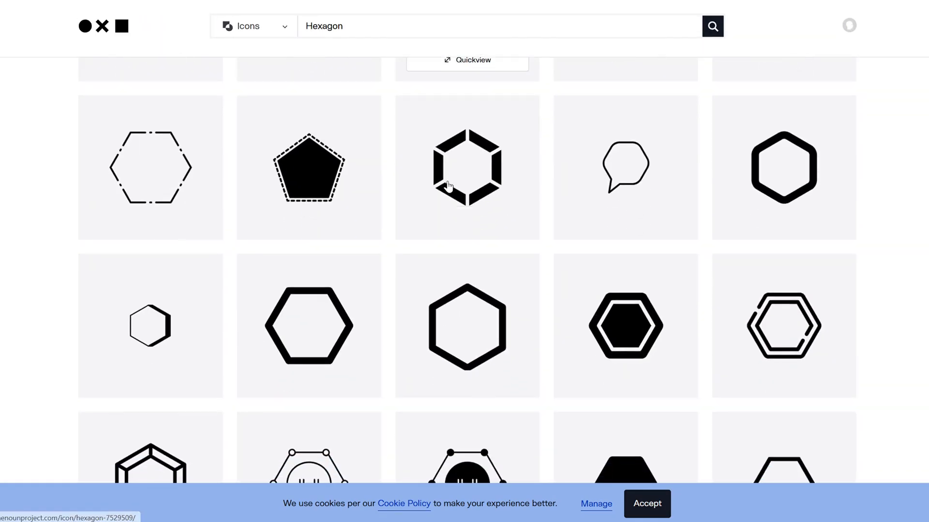
Step: Search the icon site for Anvil and scroll through the anvil icon results
left_click(357, 23)
key("ctrl+a")
type("Anvil")
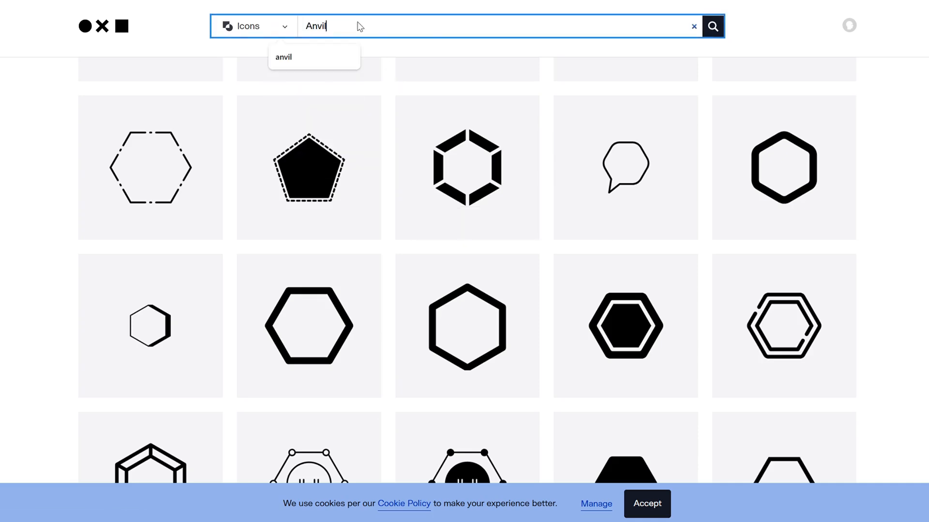
key("Return")
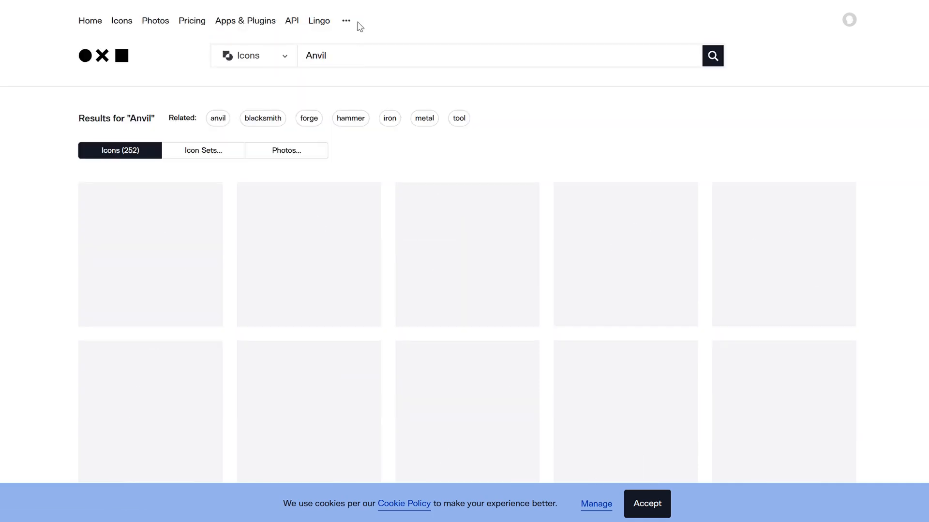
scroll(44, 382, "down", 8)
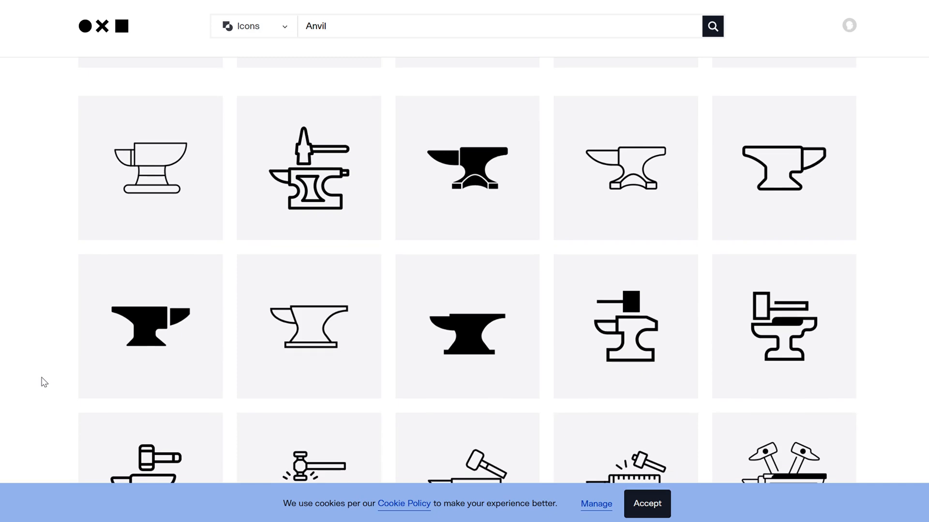
scroll(44, 382, "down", 12)
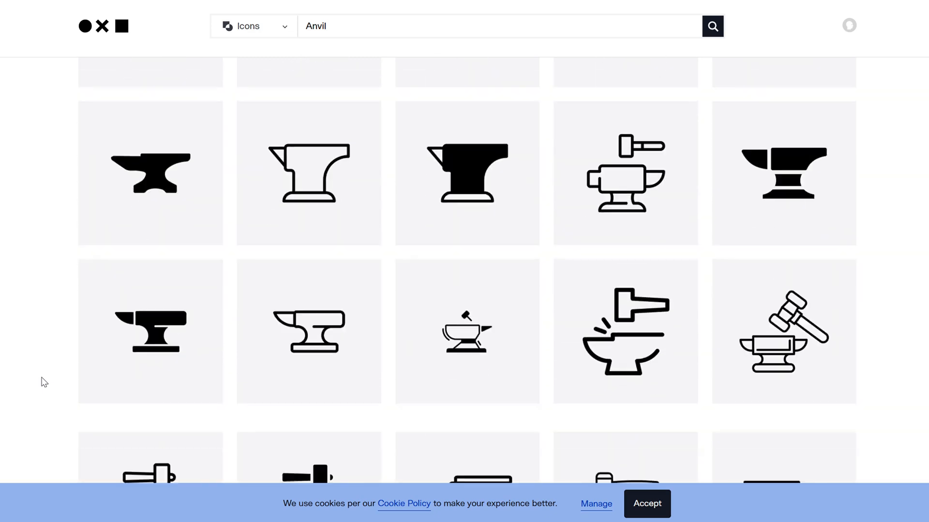
scroll(44, 383, "down", 8)
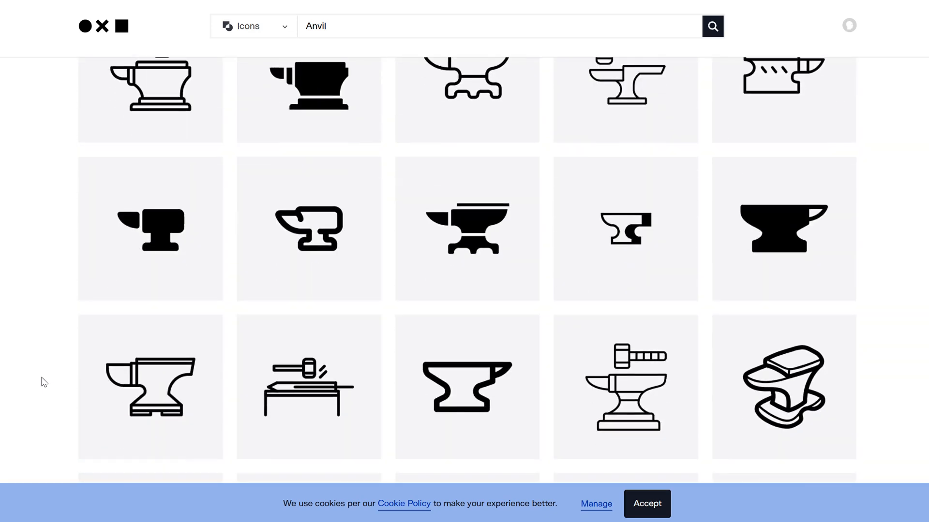
scroll(44, 383, "down", 10)
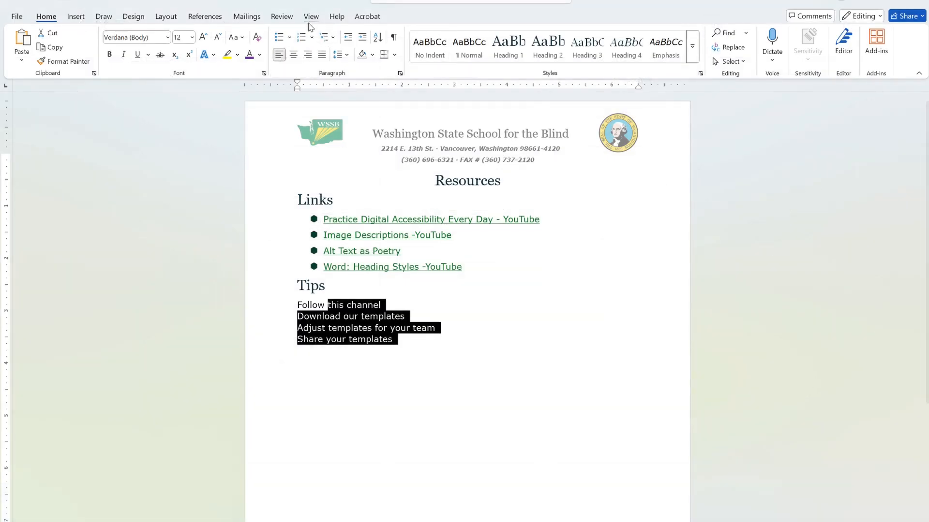
Step: Apply numbering to the selected Tips list items
left_click(300, 39)
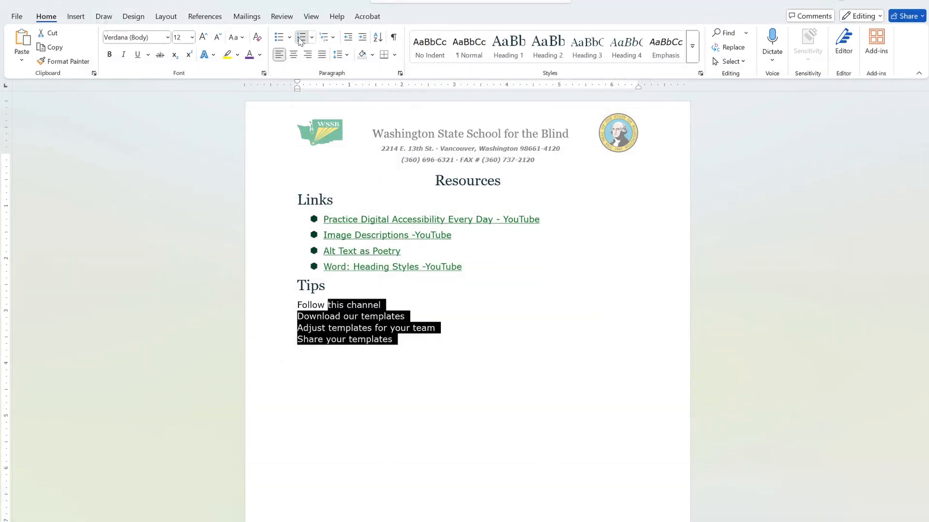
left_click(474, 331)
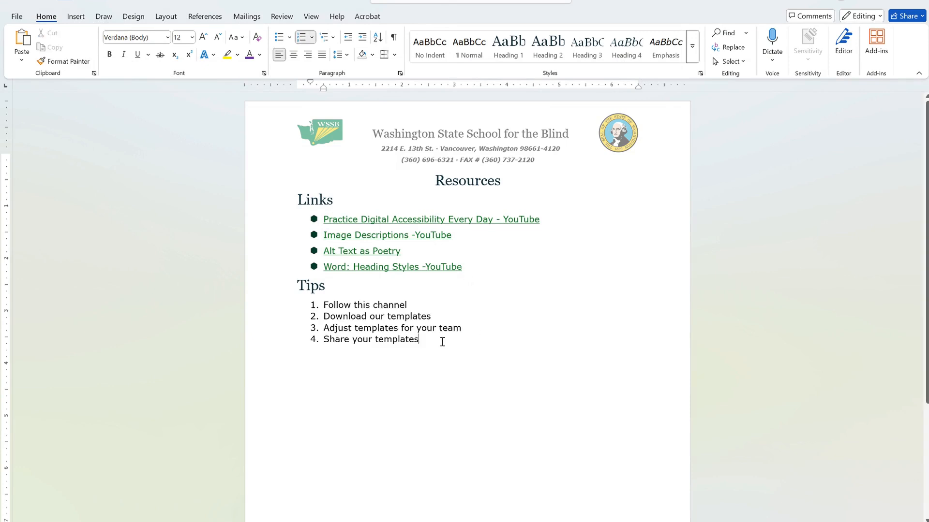
Step: Start a new numbered list below the Tips with the items "New list" and "Second item!"
key("Return")
key("Return")
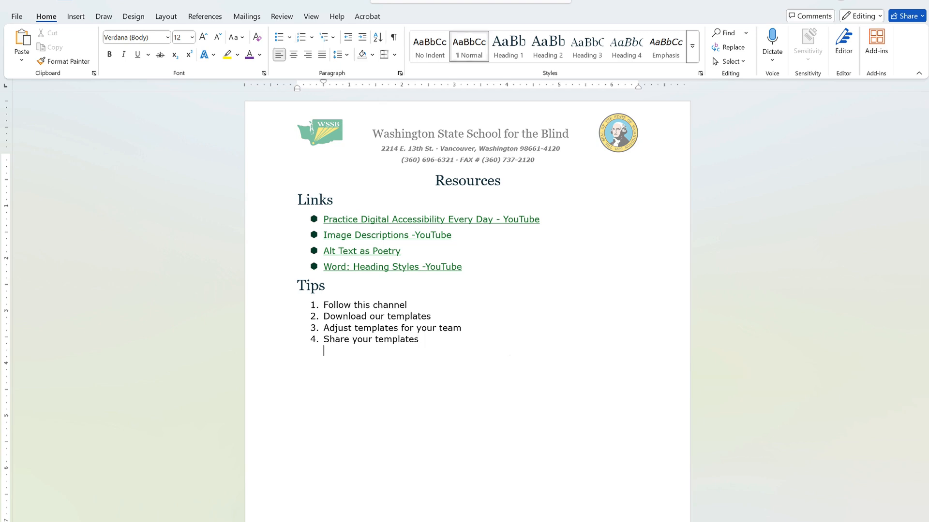
type("1. New list")
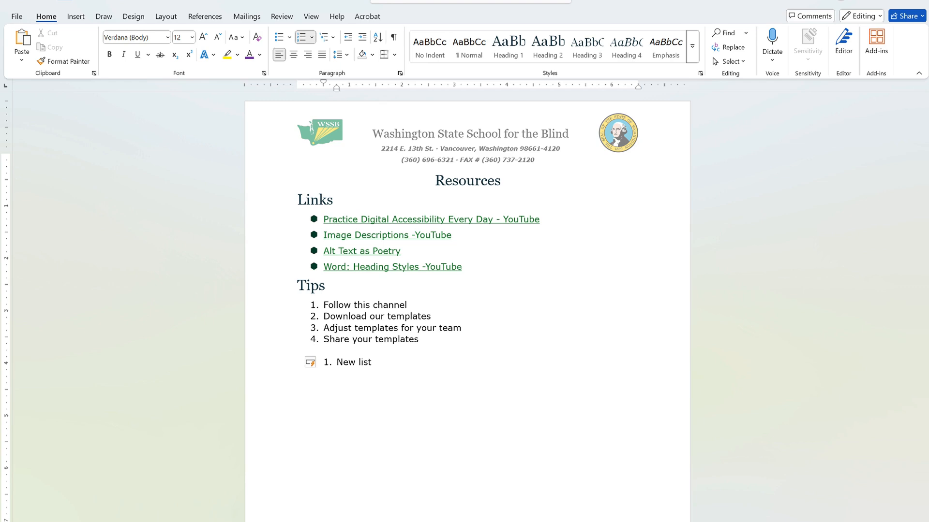
key("Return")
type("Second item!")
key("Return")
Step: Change the Tips list numbering to the a) b) c) format
left_click(312, 37)
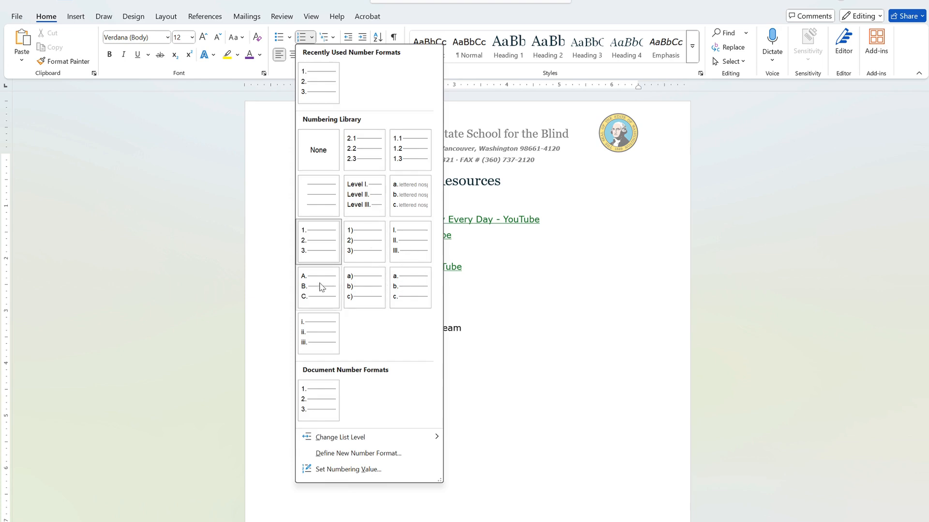
left_click(355, 290)
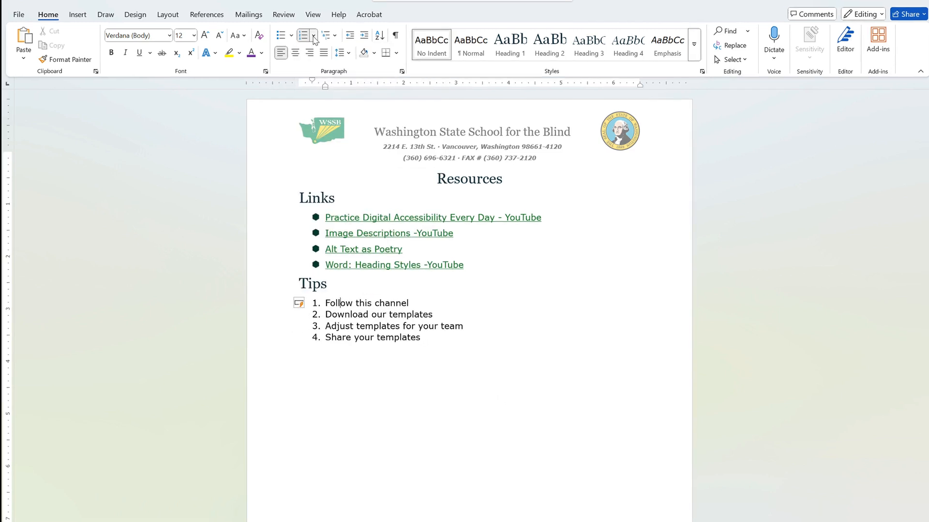
Step: Define a new number format with "Part" placed before the number and open the number style choices
left_click(314, 36)
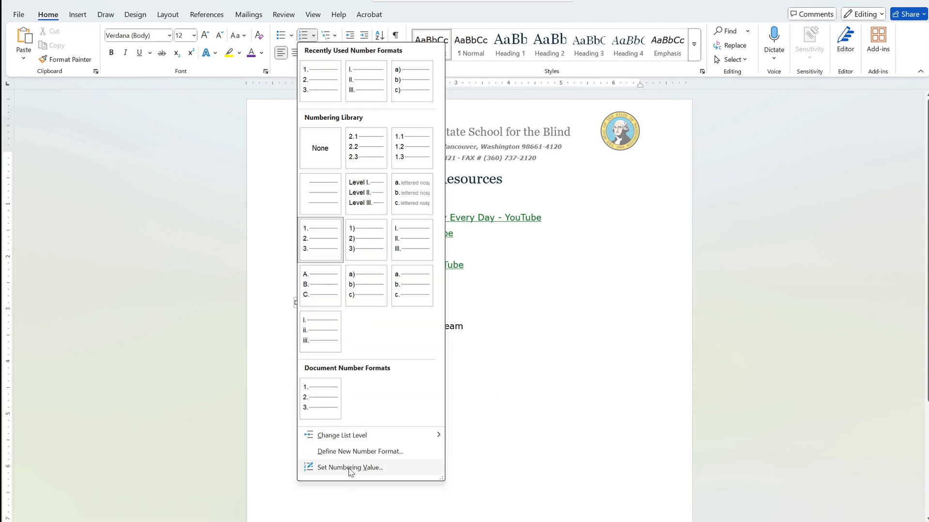
left_click(349, 453)
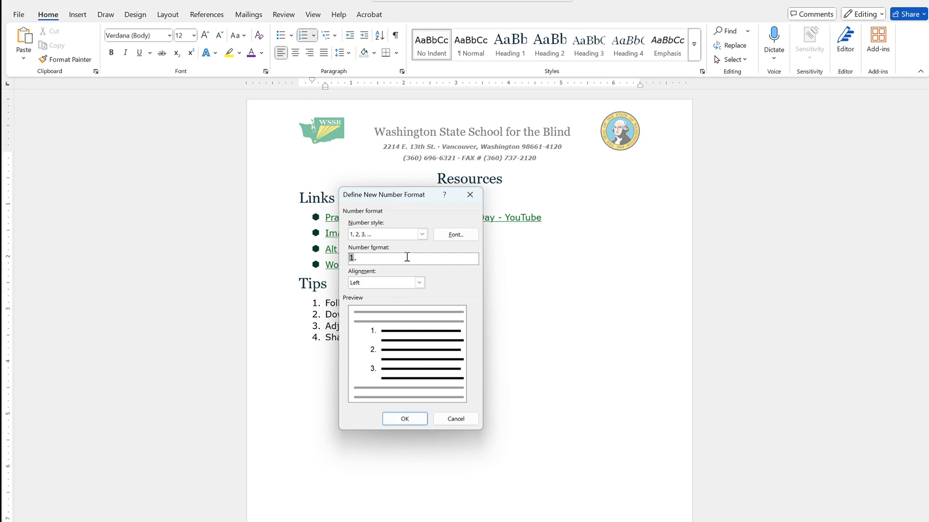
type("Part")
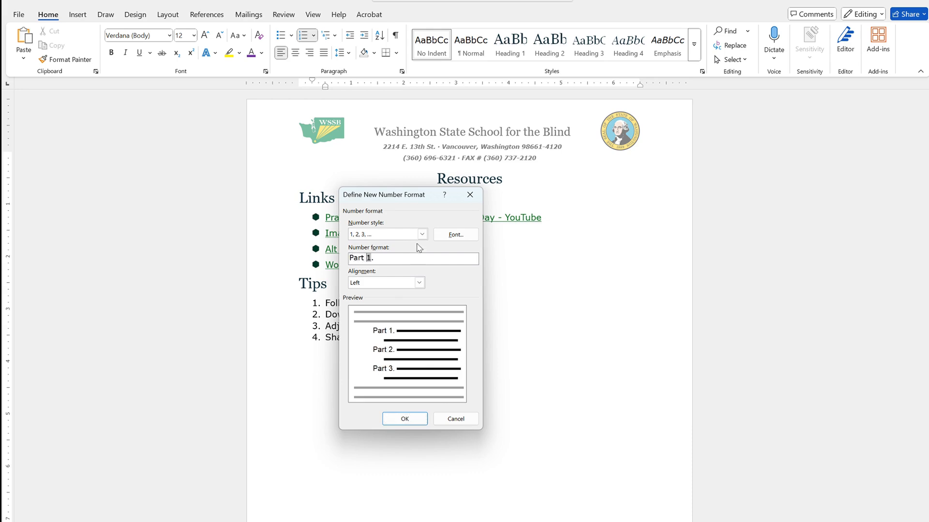
left_click(422, 234)
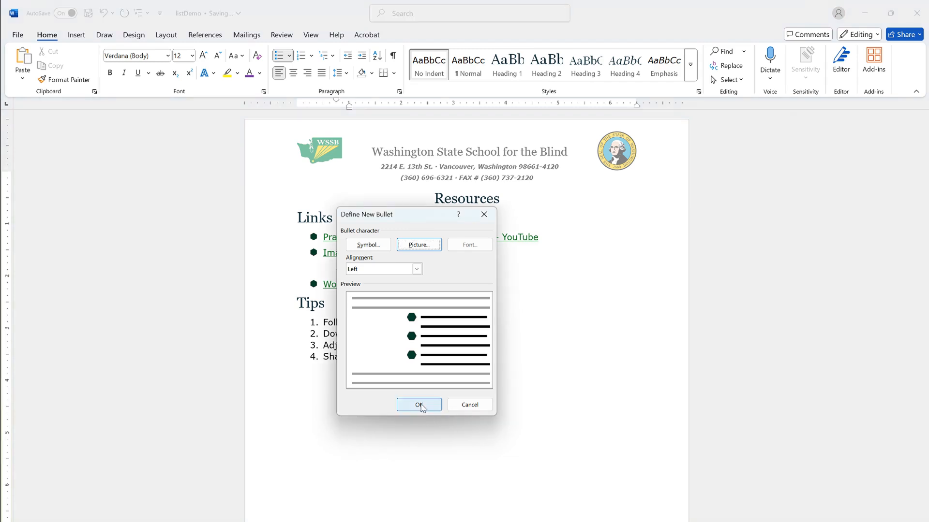
Step: Confirm the new bullet definition and set the Alt Text as Poetry item to the second list level
left_click(416, 404)
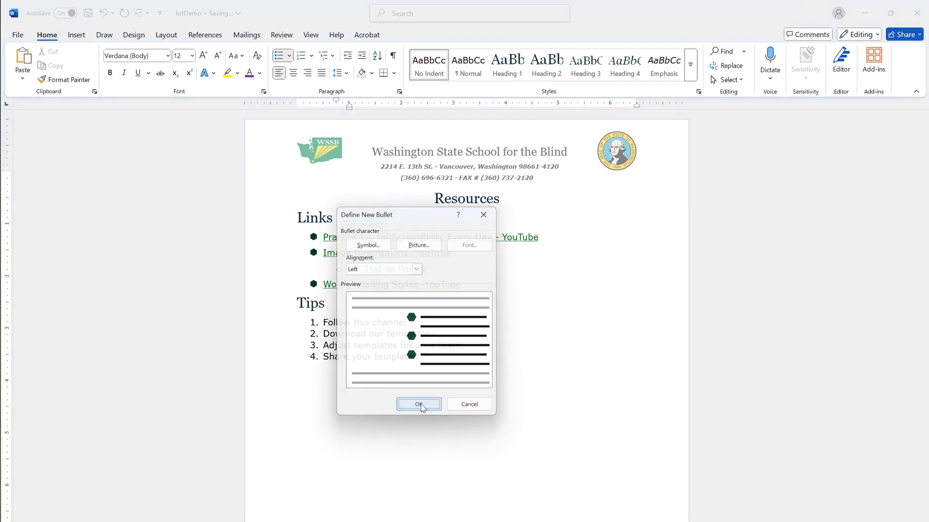
left_click(291, 56)
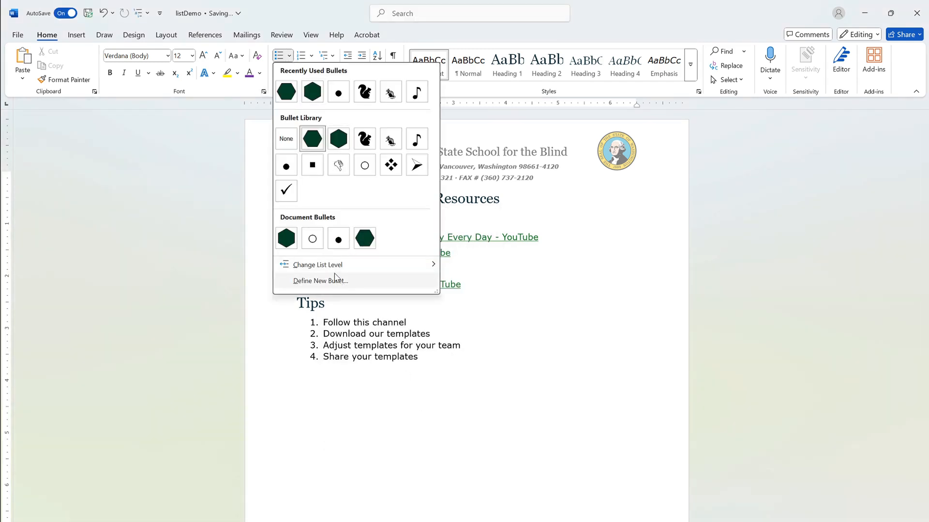
mouse_move(333, 268)
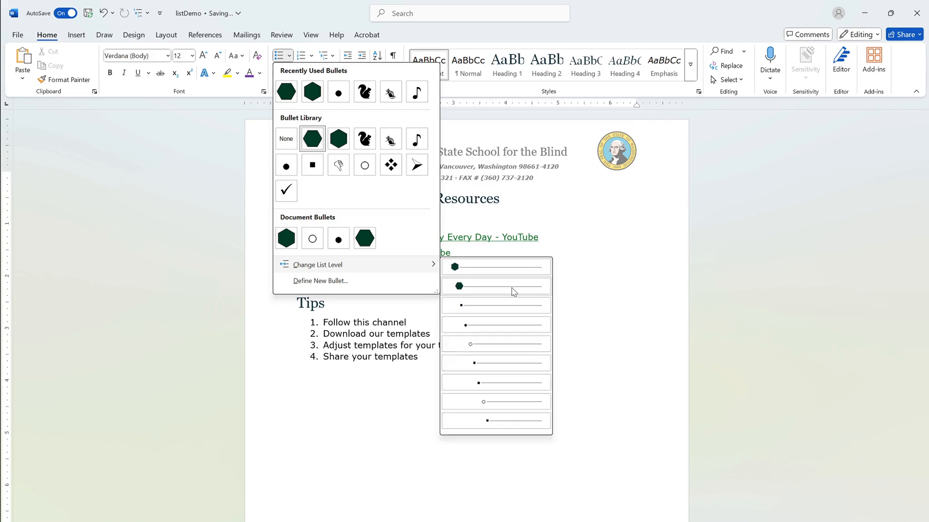
left_click(514, 289)
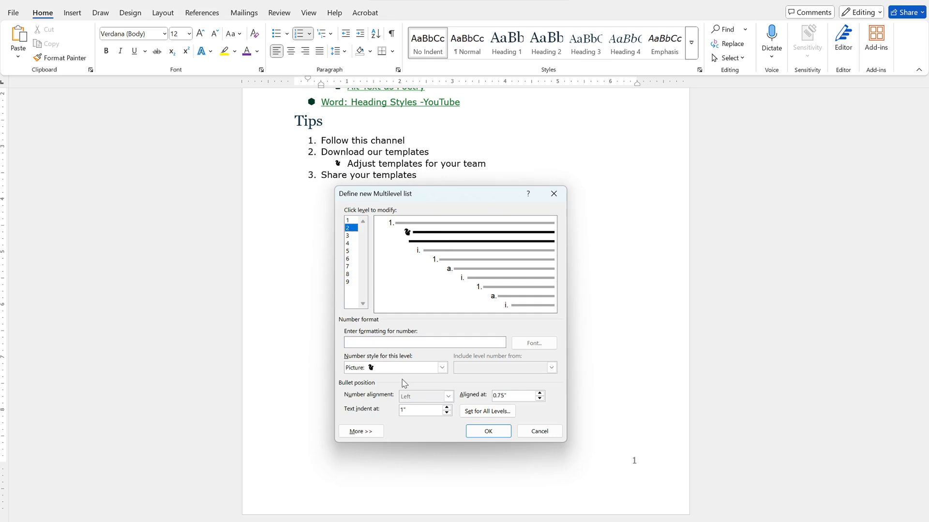
Step: Define the multilevel list's level 2 with 1, 2, 3 numbering, preceded by the level 1 number and a period
left_click(417, 369)
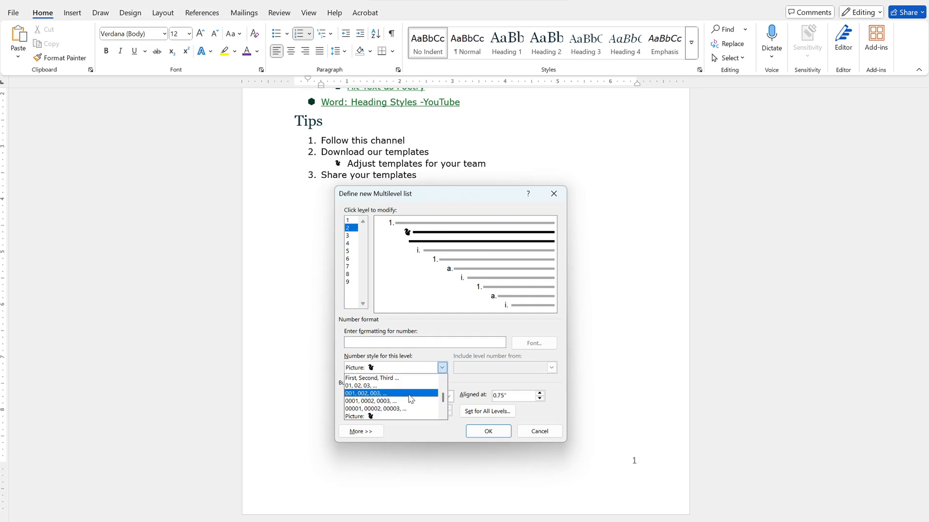
left_click_drag(444, 400, 444, 380)
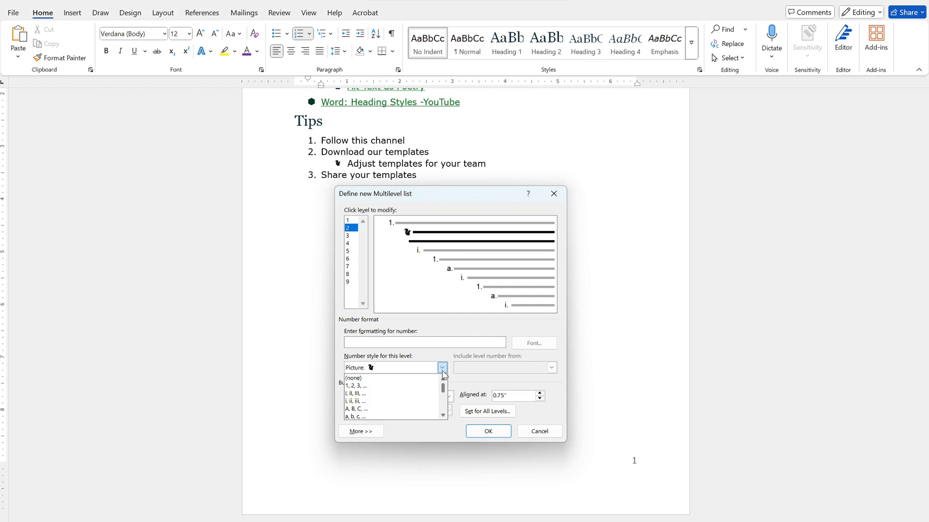
left_click(399, 386)
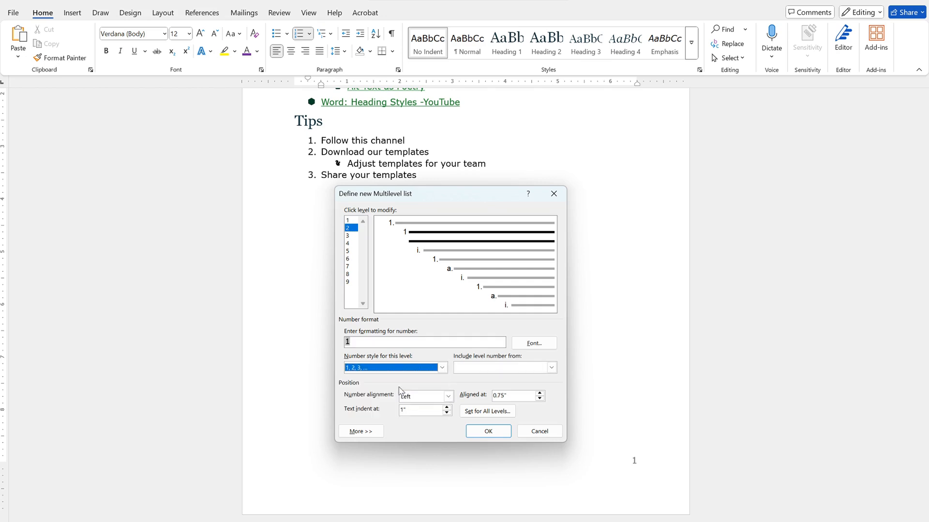
left_click(373, 343)
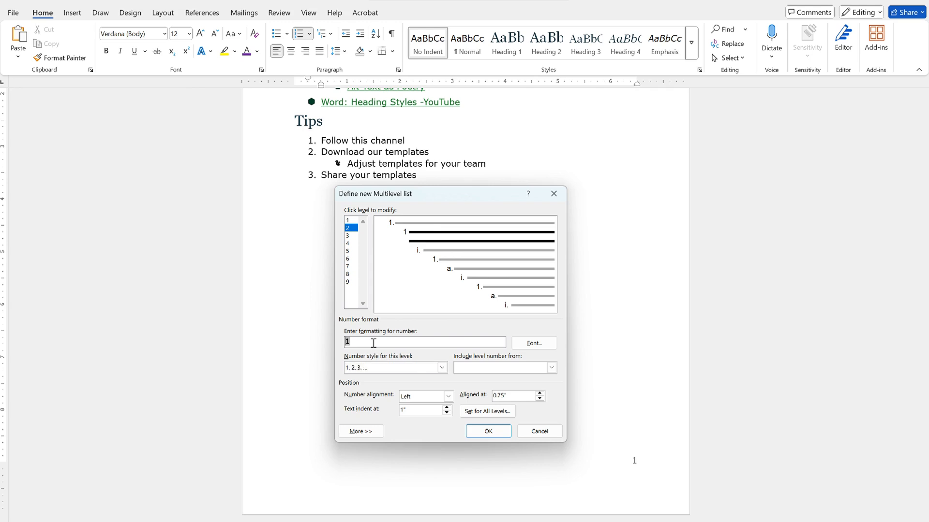
type(".")
left_click(551, 368)
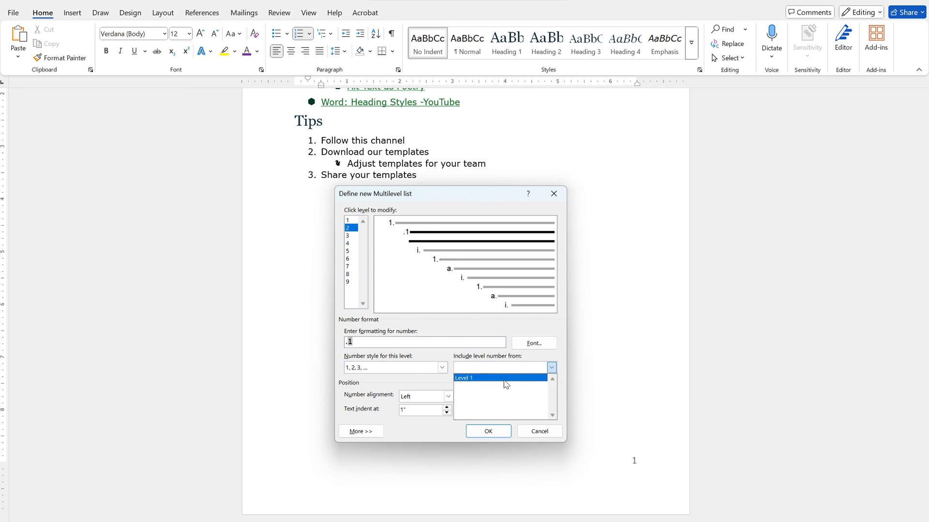
left_click(505, 380)
left_click(488, 431)
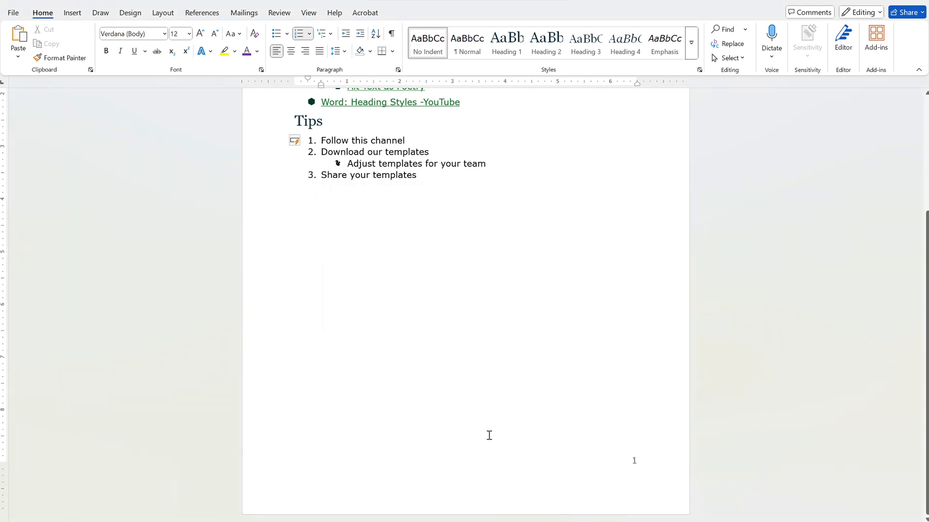